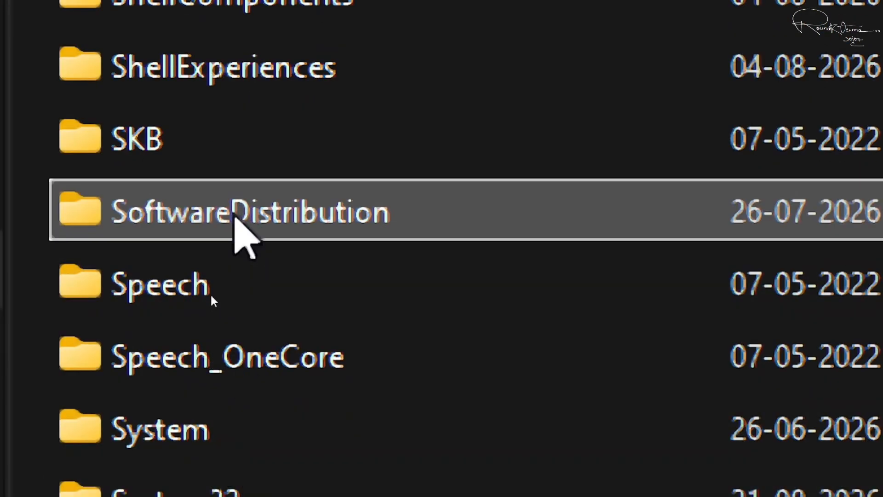
# Open the Download folder inside the Windows SoftwareDistribution folder and clear the item selection.
pyautogui.doubleClick(235, 196)
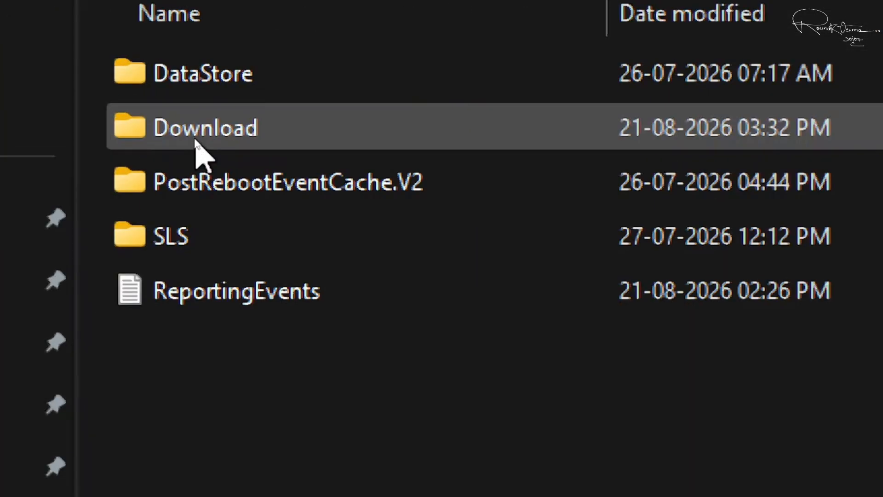
pyautogui.doubleClick(196, 140)
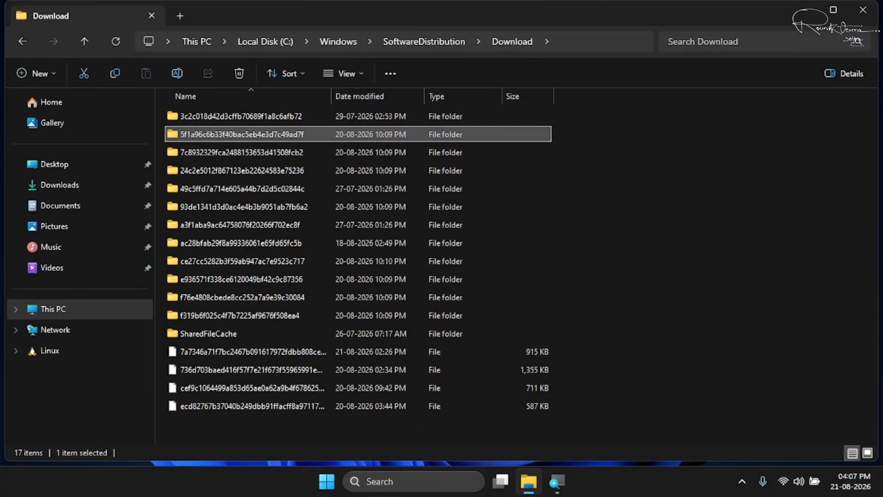
pyautogui.click(649, 167)
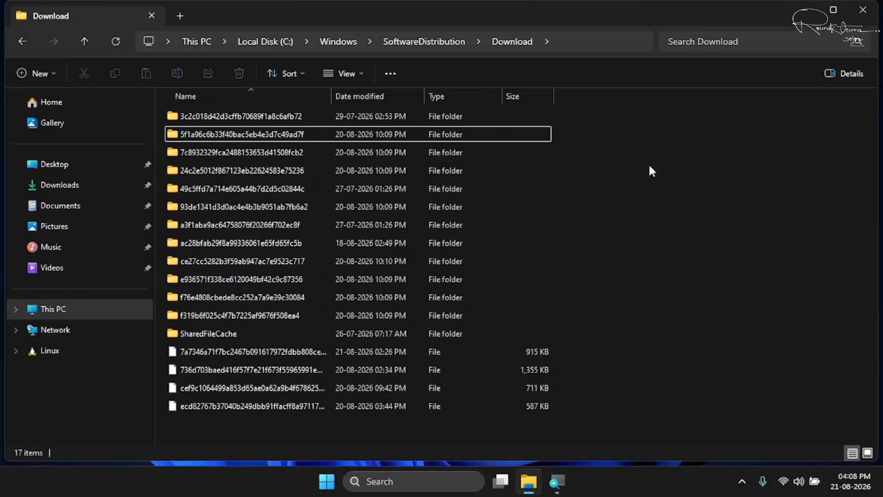
# Permanently delete everything in the SoftwareDistribution Download folder, granting administrator permission for all current items, and close the window.
pyautogui.hotkey('ctrl', 'Down')
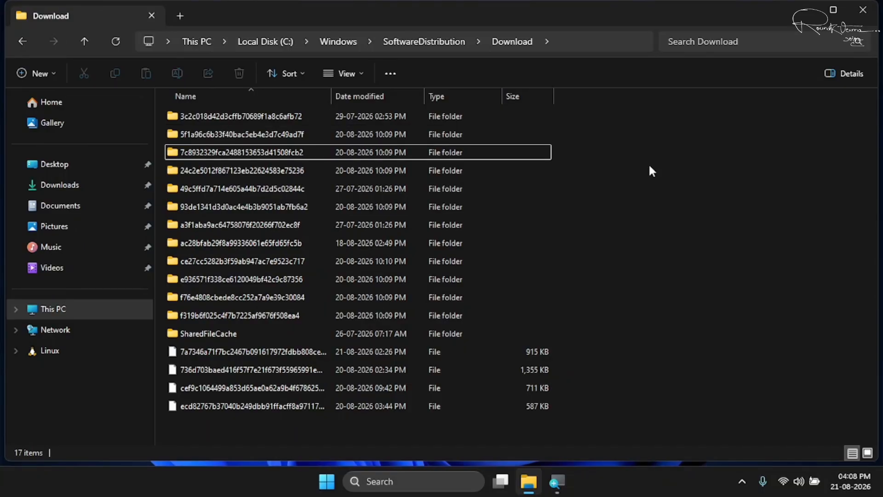
pyautogui.hotkey('ctrl', 'a')
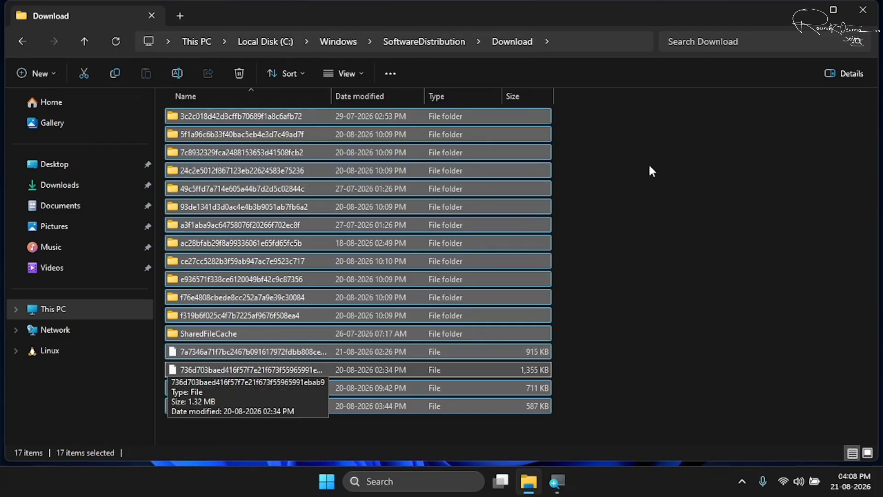
pyautogui.hotkey('shift', 'Delete')
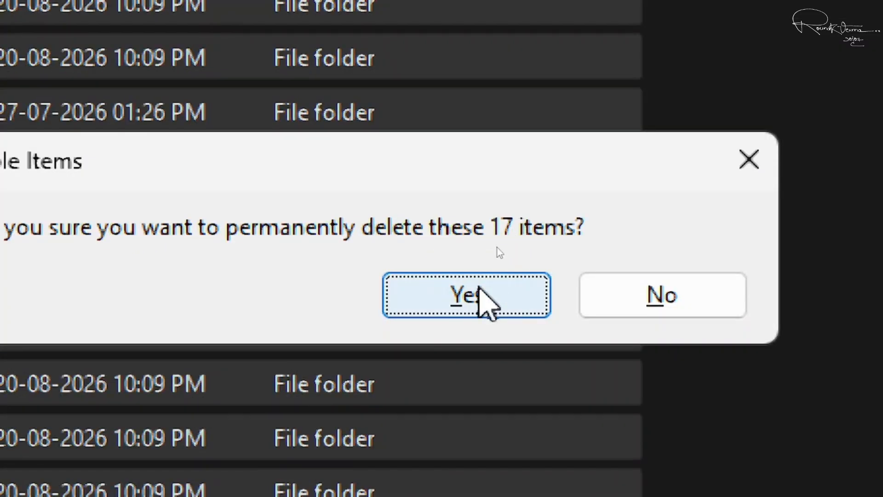
pyautogui.click(486, 271)
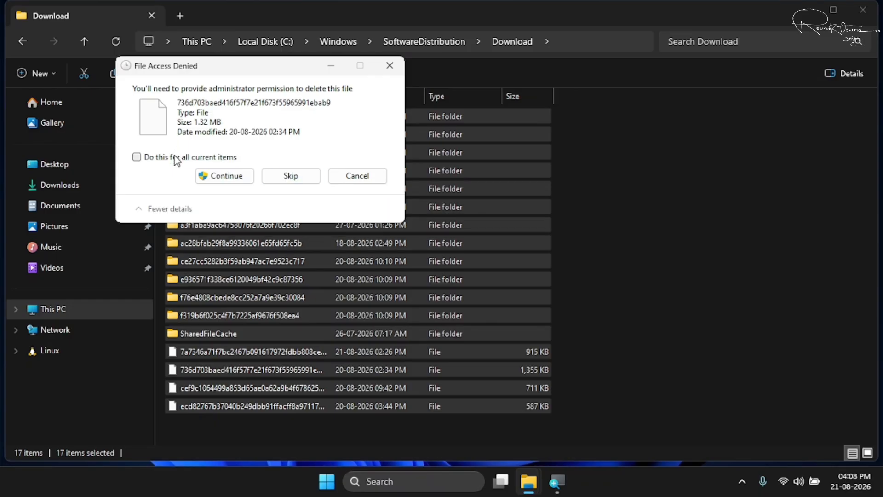
pyautogui.click(186, 159)
pyautogui.click(234, 179)
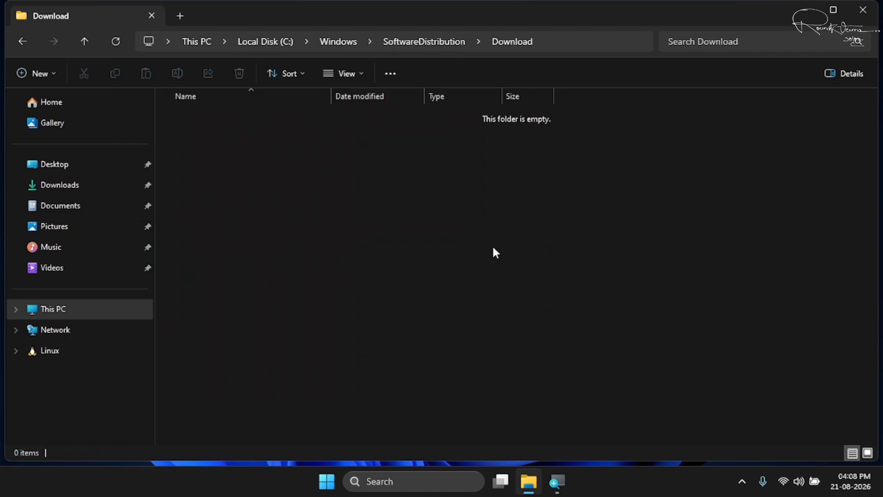
pyautogui.click(863, 10)
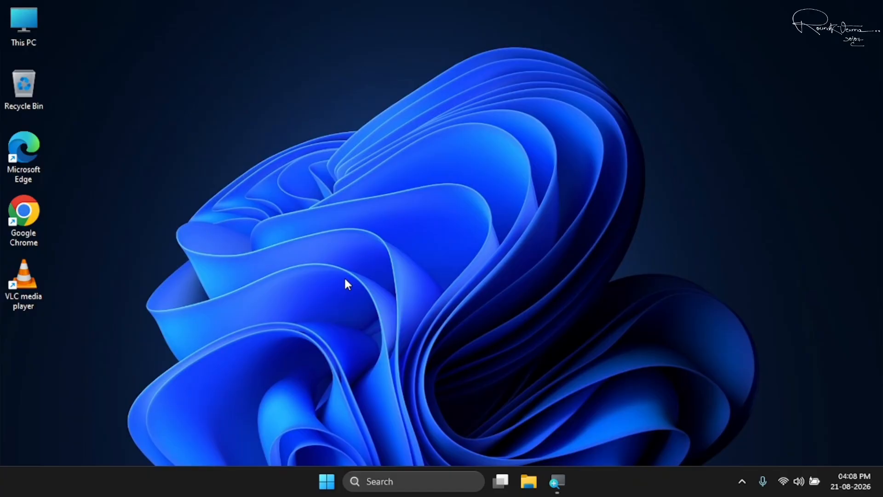
# Open the user's temporary files folder with the Run command %temp%.
pyautogui.press('super+r')
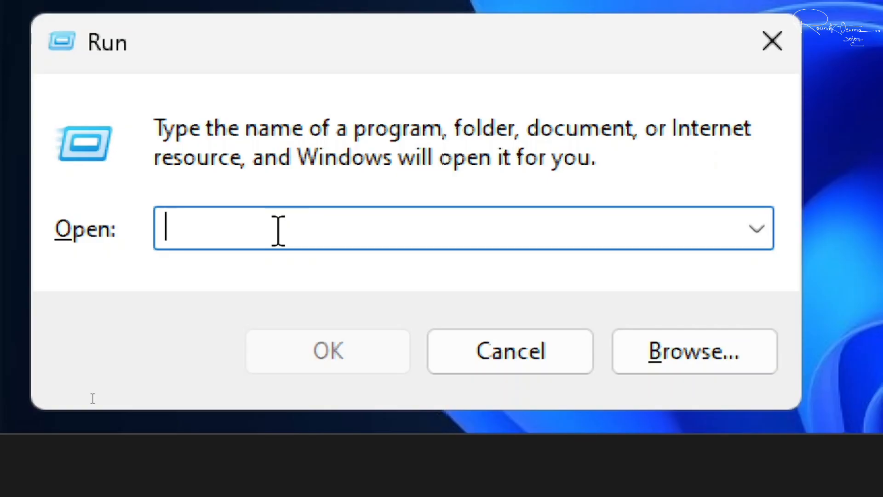
pyautogui.write('%temp')
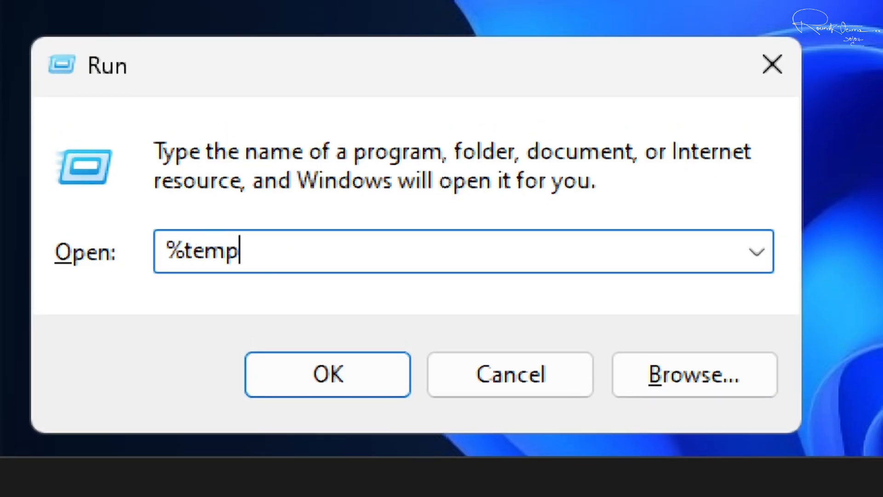
pyautogui.write('%')
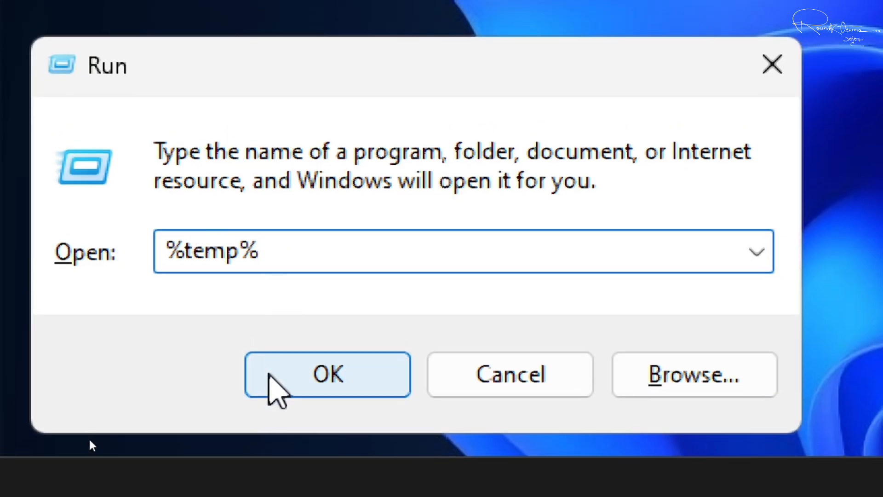
pyautogui.click(290, 389)
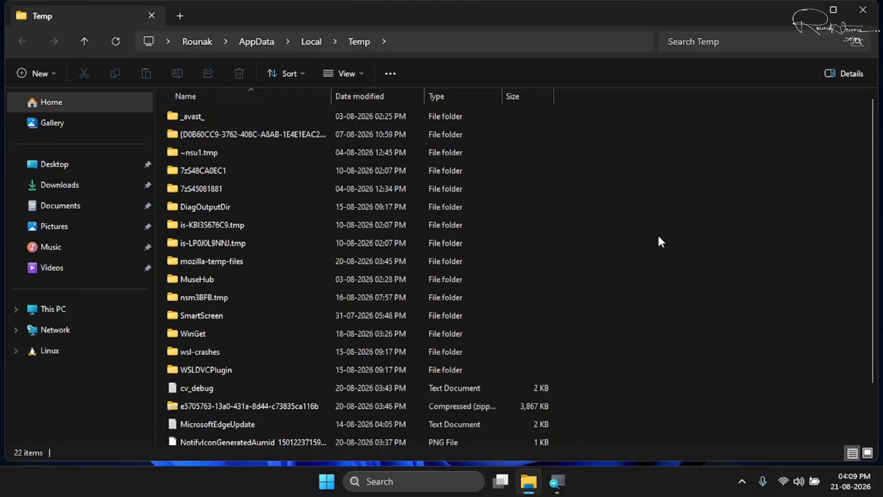
# Permanently delete all items in the user's Temp folder, granting administrator permission for all current items, and close the window.
pyautogui.hotkey('ctrl', 'a')
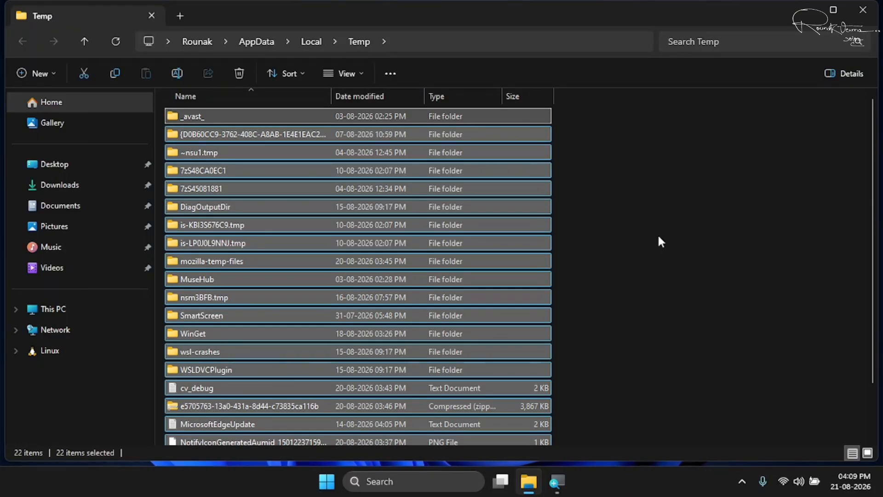
pyautogui.hotkey('shift', 'Delete')
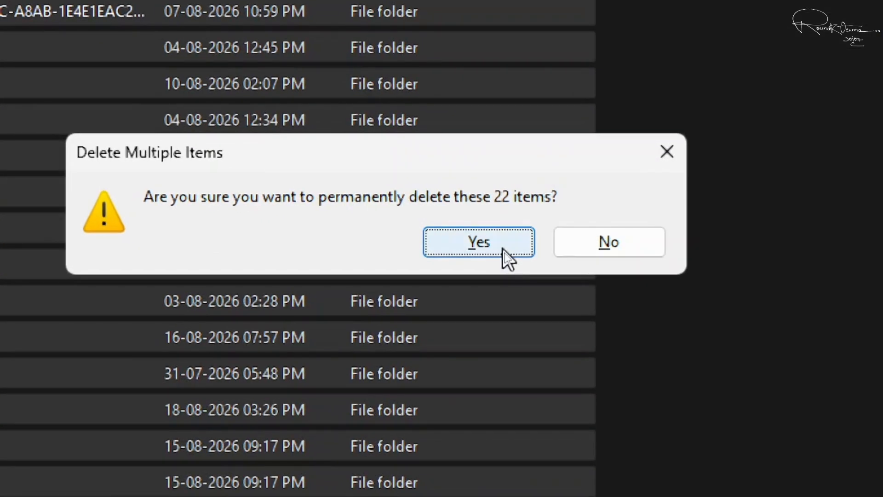
pyautogui.click(507, 255)
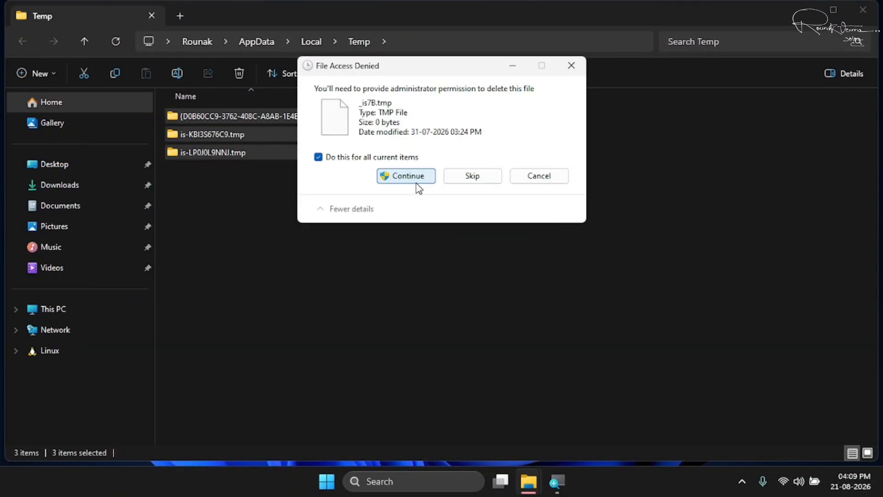
pyautogui.click(416, 182)
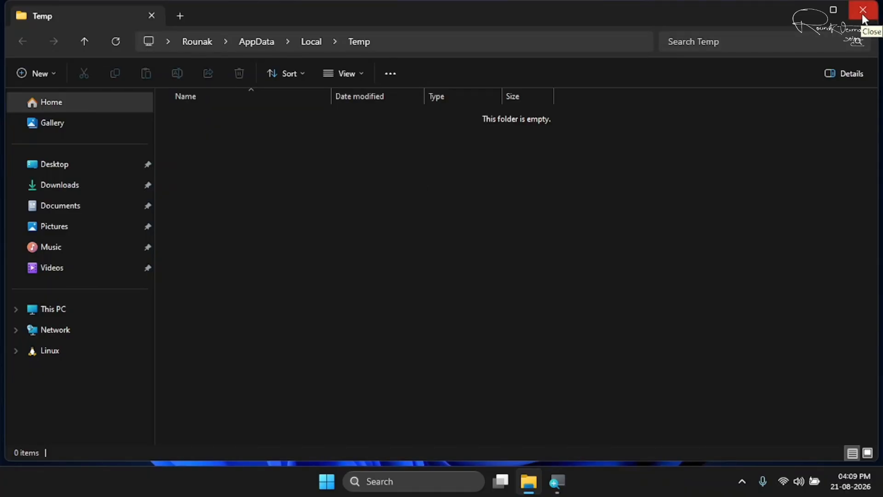
pyautogui.click(863, 10)
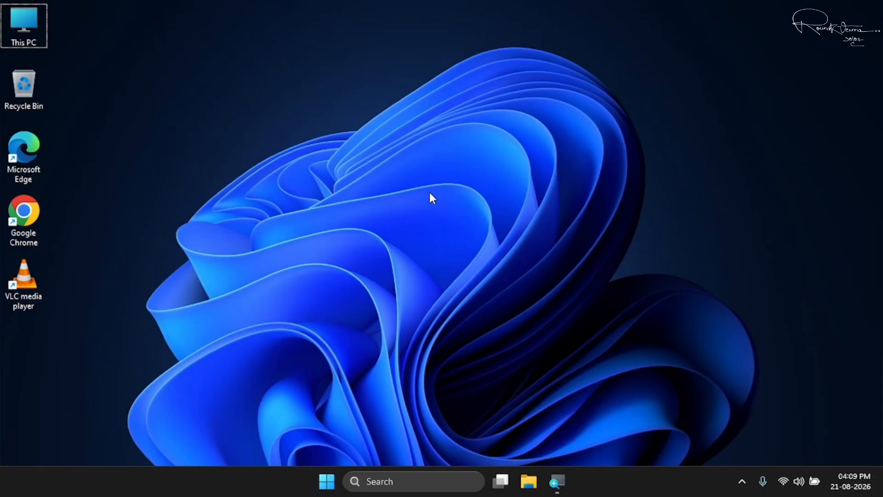
# Open the Windows system temporary files folder with the Run command temp.
pyautogui.press('super+r')
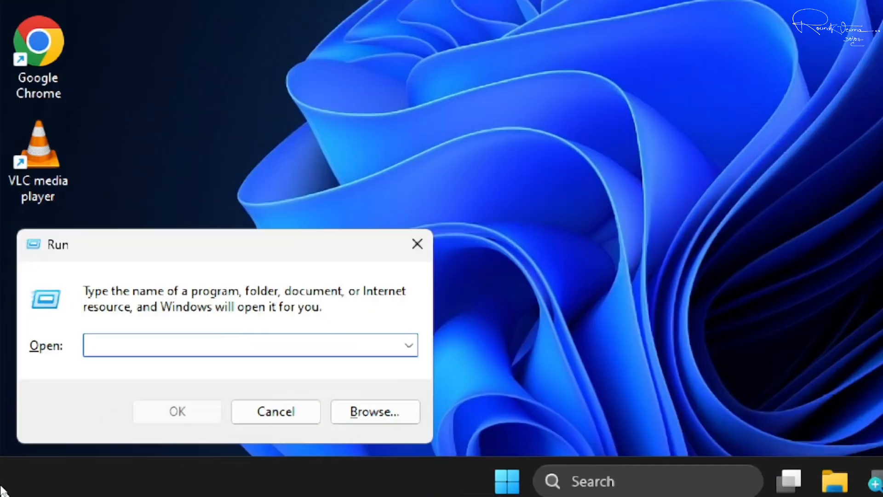
pyautogui.write('temp')
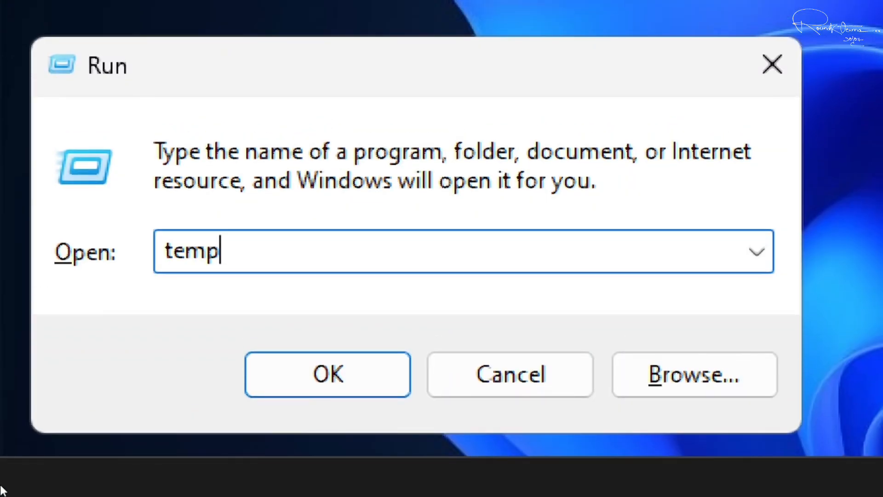
pyautogui.click(345, 368)
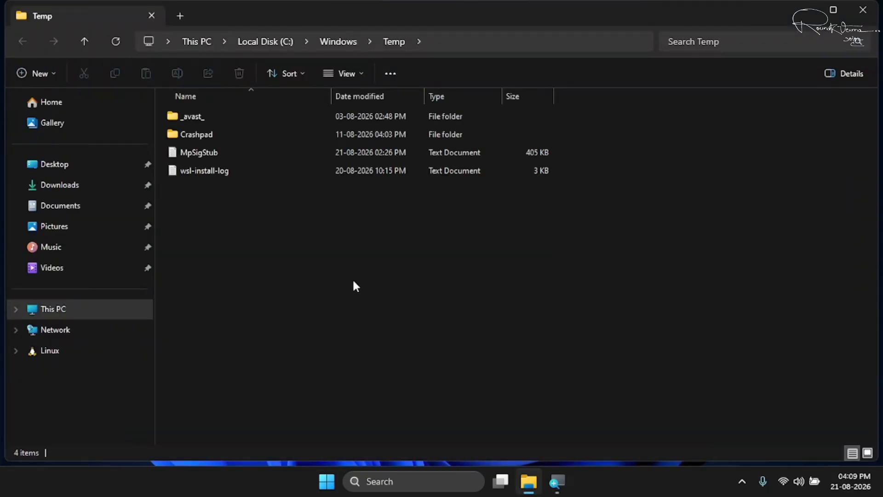
# Permanently delete all files and folders in the Windows Temp folder and close the window.
pyautogui.hotkey('ctrl', 'a')
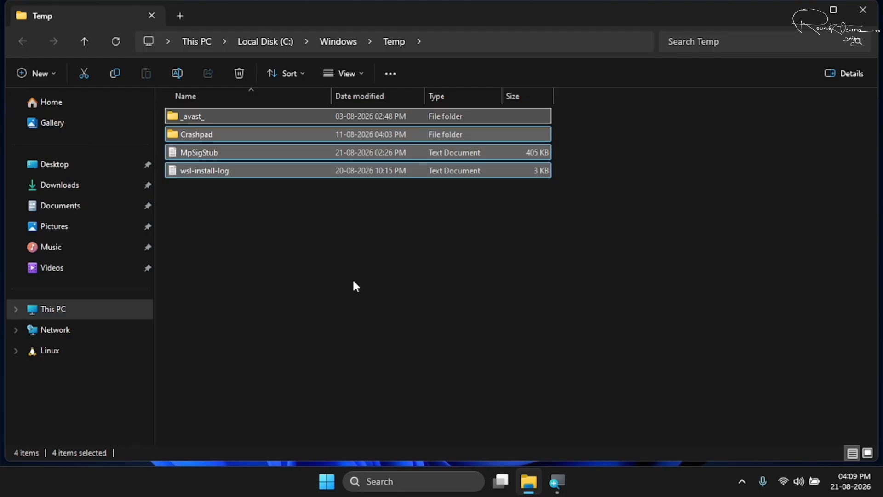
pyautogui.hotkey('shift', 'Delete')
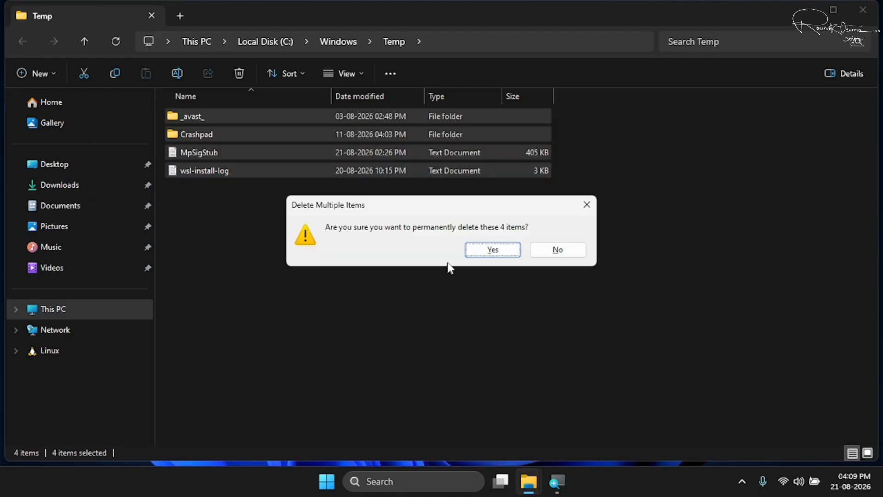
pyautogui.click(492, 249)
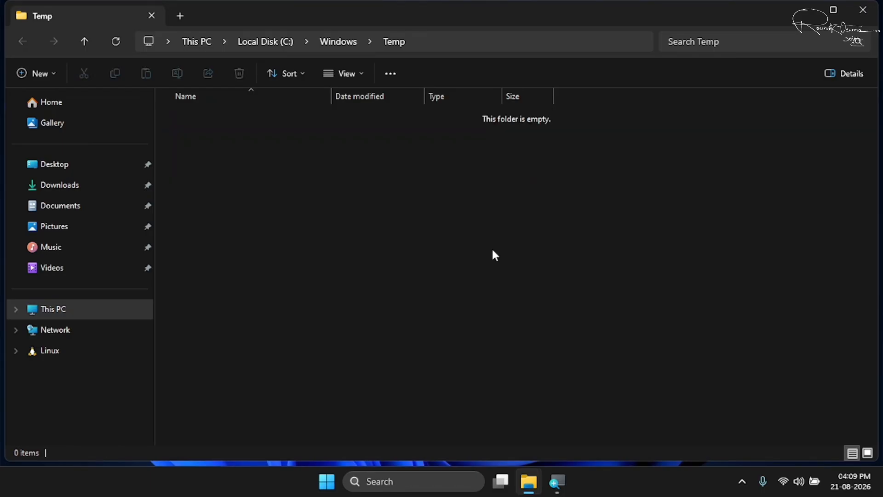
pyautogui.click(863, 10)
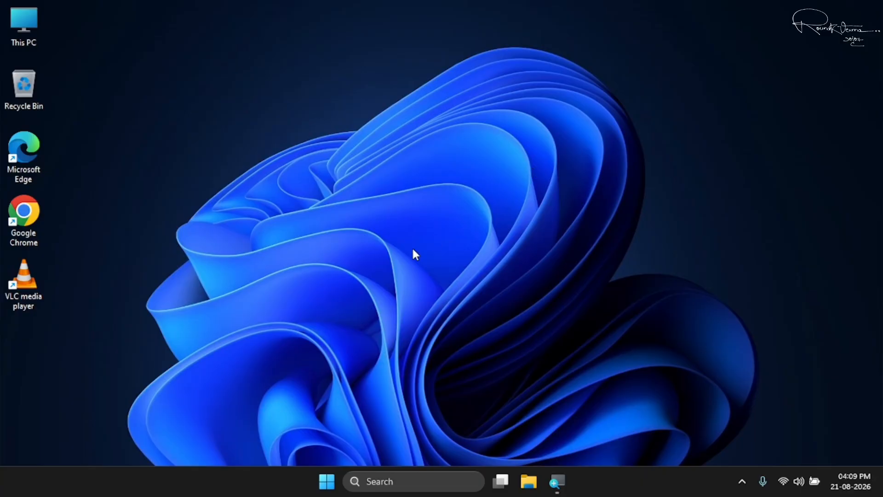
# Open the Windows Prefetch folder with the Run command prefetch, granting permanent access to the folder.
pyautogui.press('super+r')
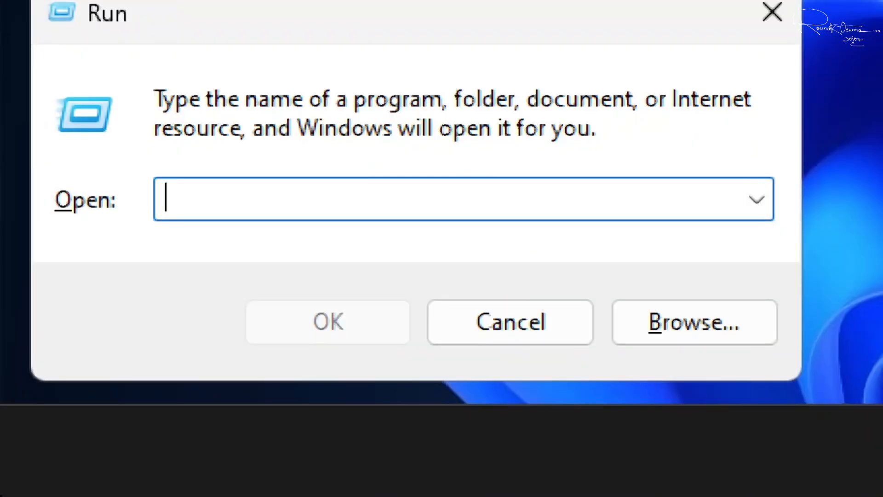
pyautogui.write('pref')
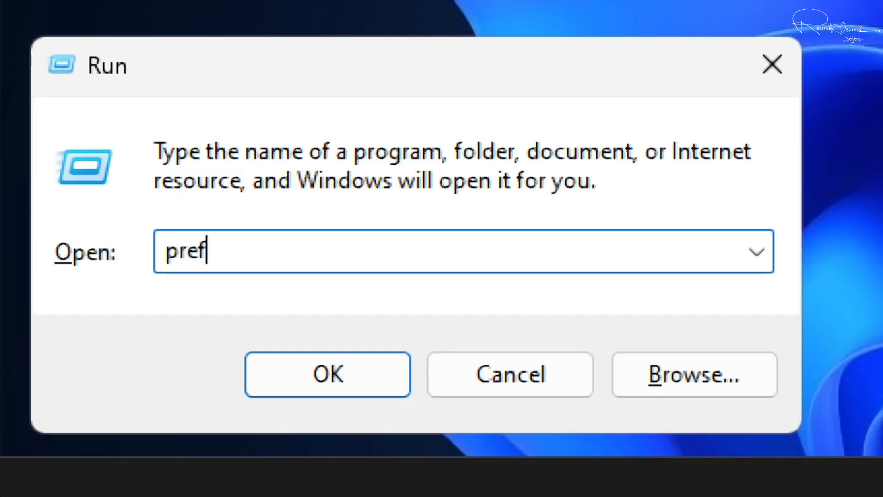
pyautogui.write('etch')
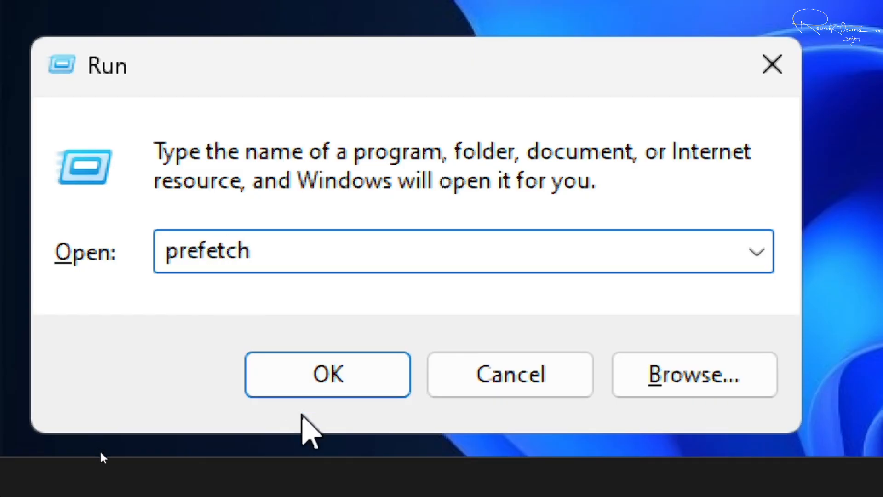
pyautogui.click(310, 383)
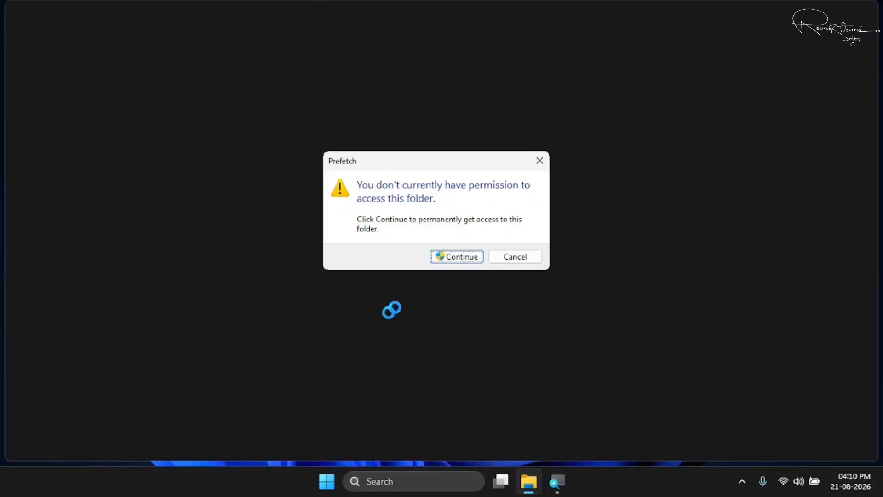
pyautogui.click(458, 258)
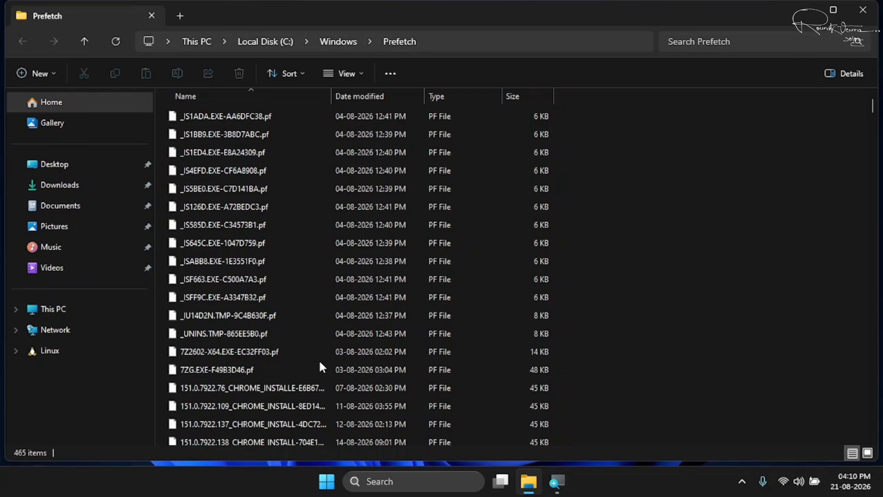
# Permanently delete all files in the Windows Prefetch folder.
pyautogui.hotkey('ctrl', 'a')
pyautogui.hotkey('shift', 'Delete')
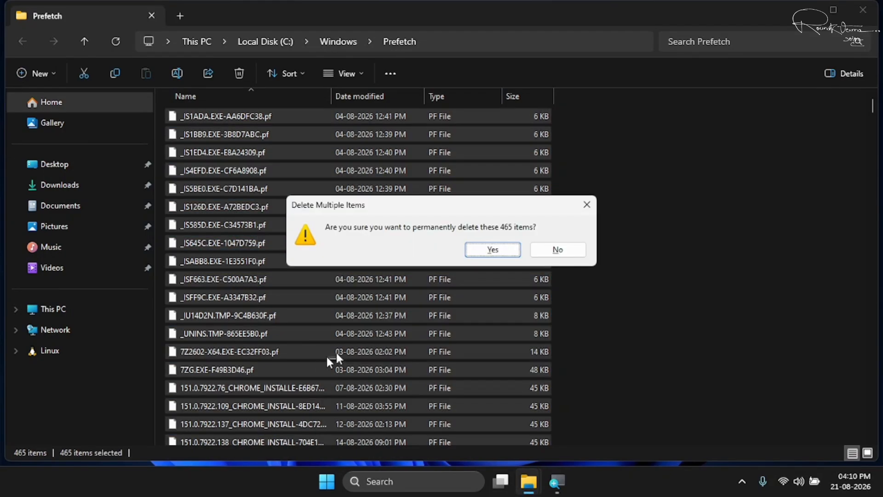
pyautogui.click(492, 250)
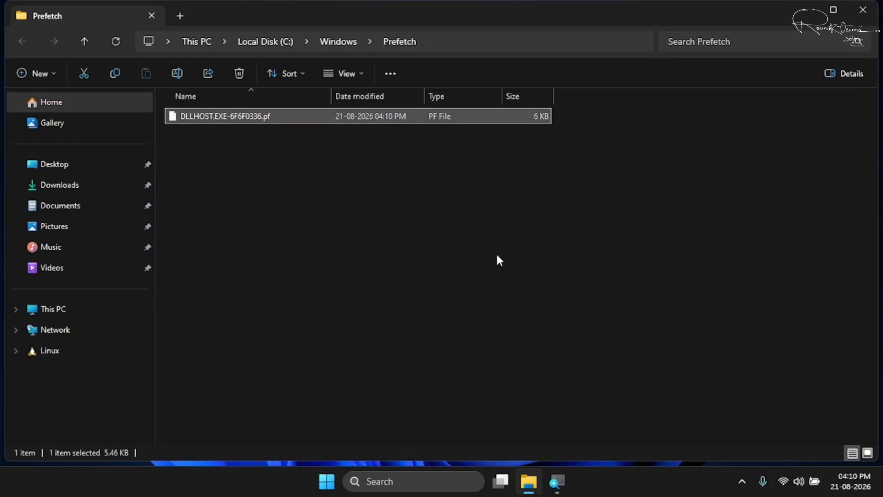
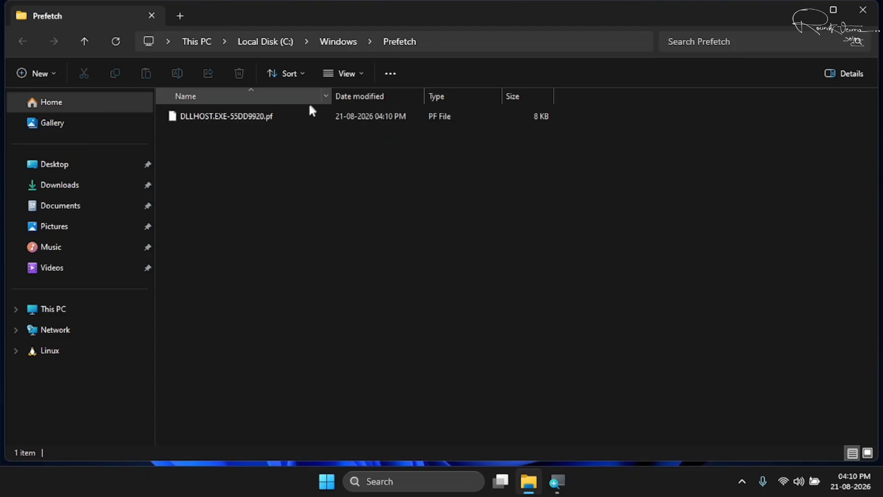
# Try to delete the DLLHOST.EXE-55DD9920.pf file from the Prefetch folder.
pyautogui.click(294, 116)
pyautogui.rightClick(295, 117)
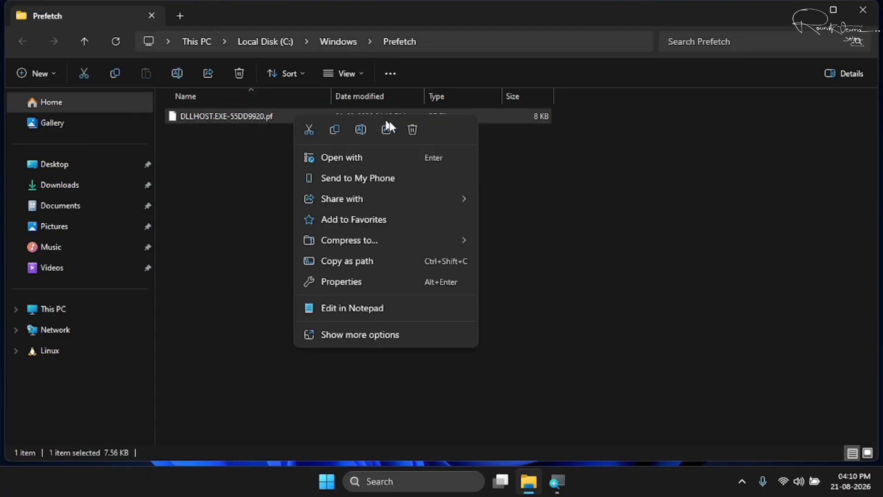
pyautogui.click(412, 129)
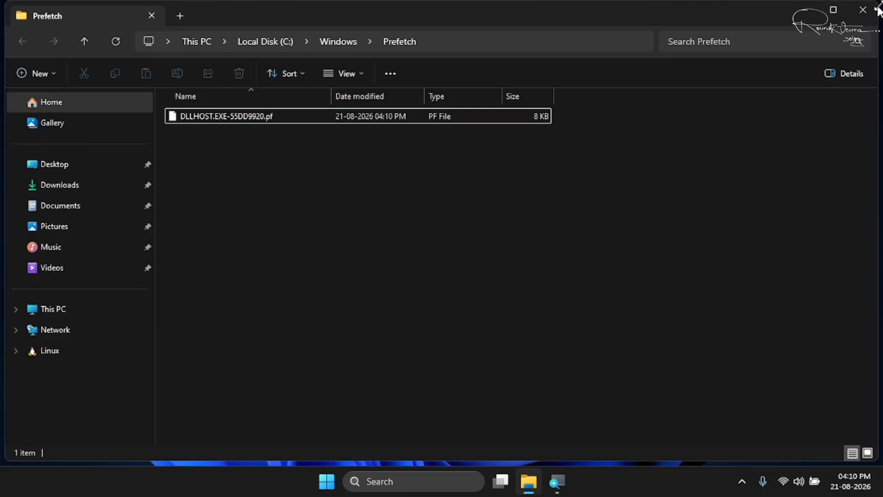
# Close the Prefetch folder window and open Disk Cleanup for drive C: with the Run command cleanmgr.
pyautogui.click(863, 11)
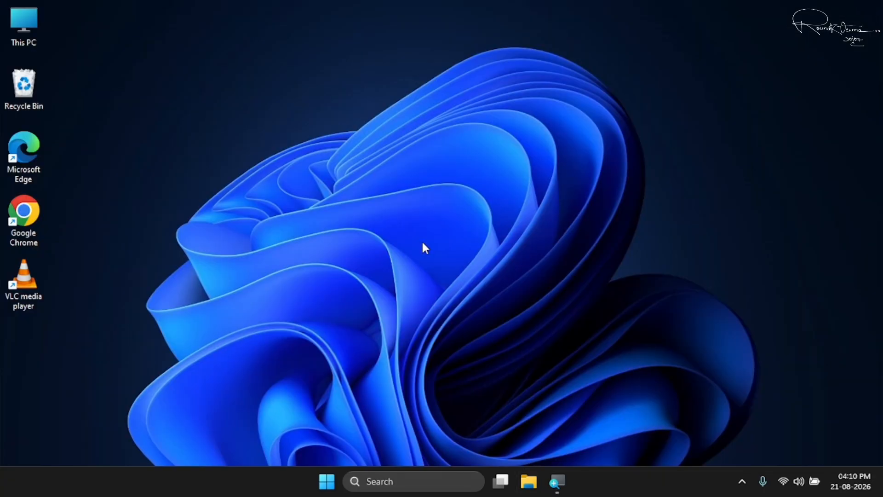
pyautogui.press('super+r')
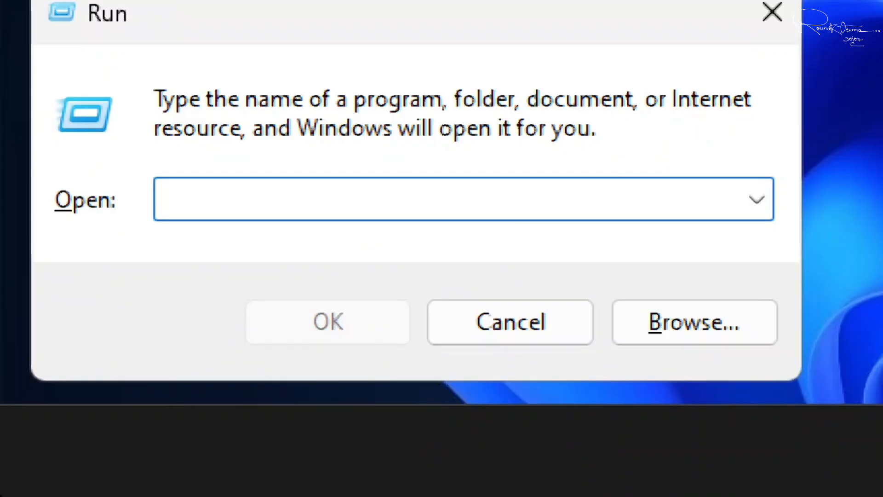
pyautogui.write('cleanmgr')
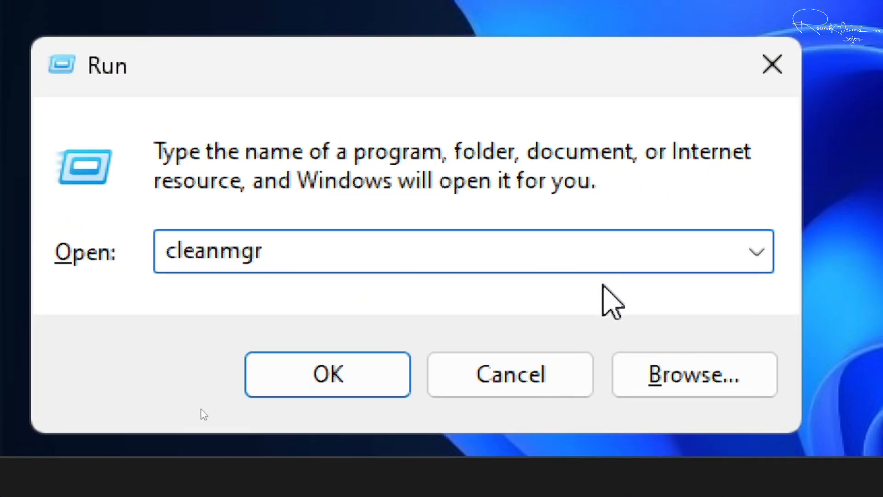
pyautogui.click(301, 389)
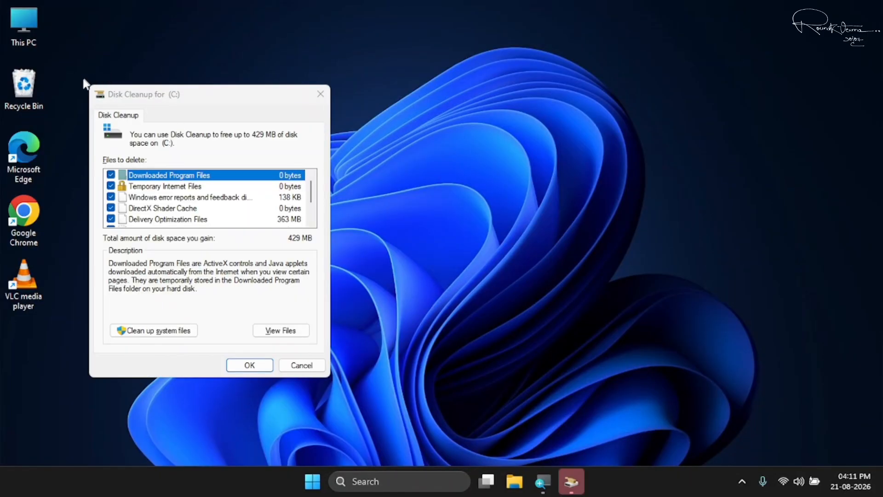
pyautogui.click(78, 80)
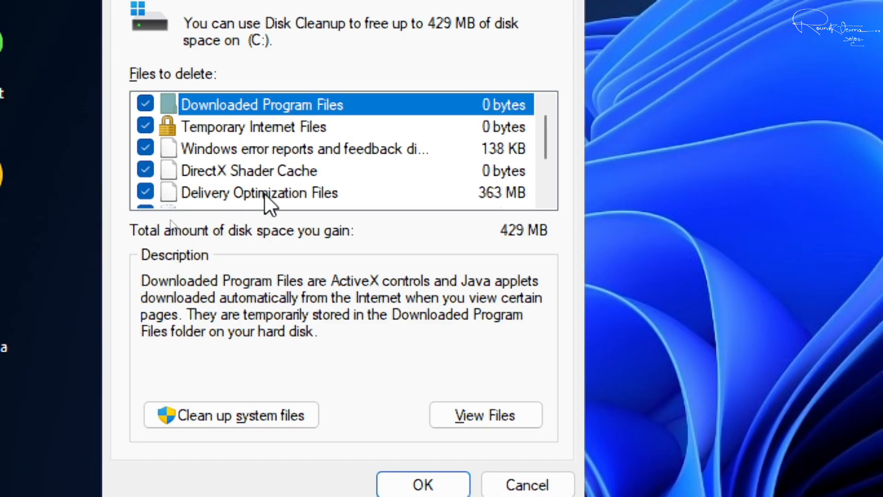
# Include system files in the Disk Cleanup of drive C: and permanently delete the checked file categories.
pyautogui.moveTo(542, 129)
pyautogui.mouseDown()
pyautogui.moveTo(542, 170)
pyautogui.moveTo(545, 129)
pyautogui.mouseUp()
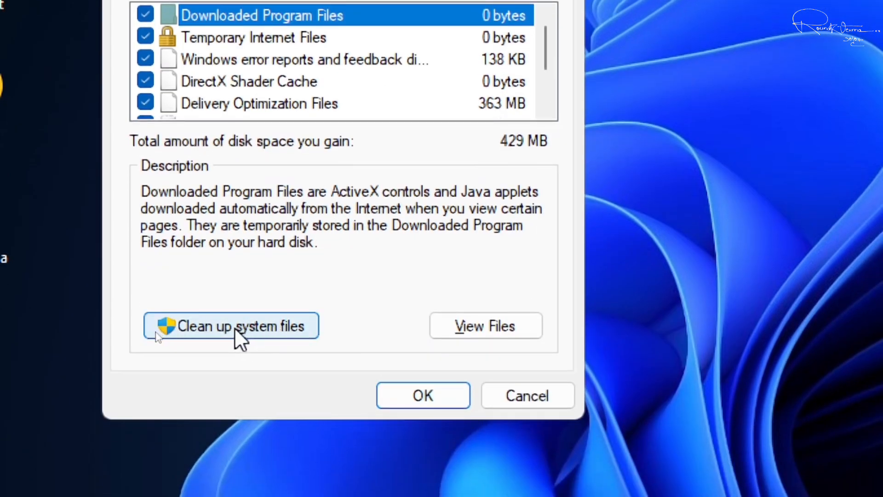
pyautogui.click(237, 328)
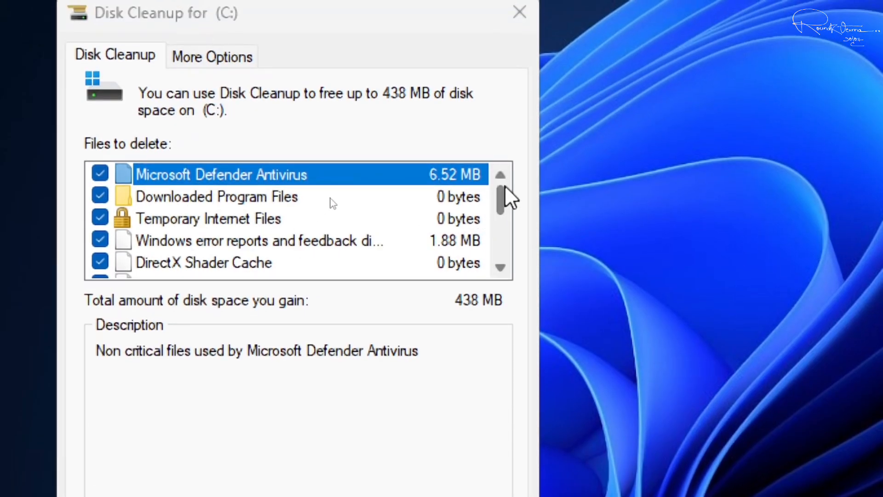
pyautogui.moveTo(503, 185); pyautogui.dragTo(505, 146)
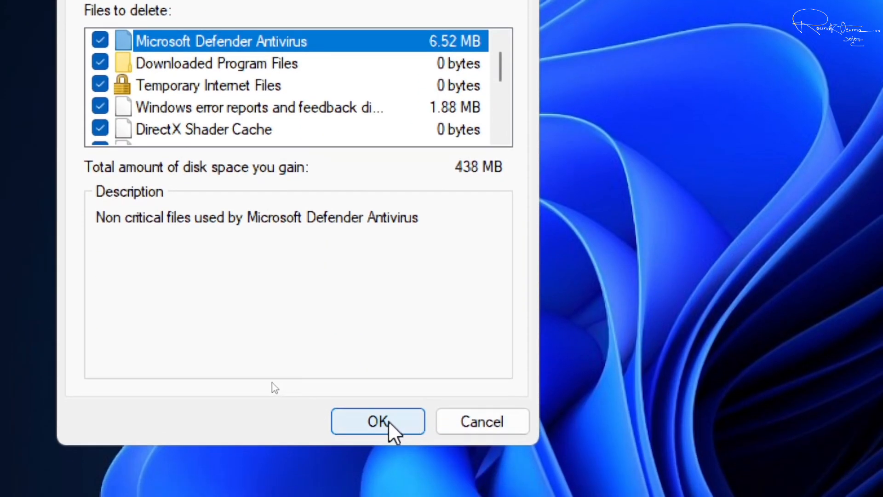
pyautogui.click(388, 423)
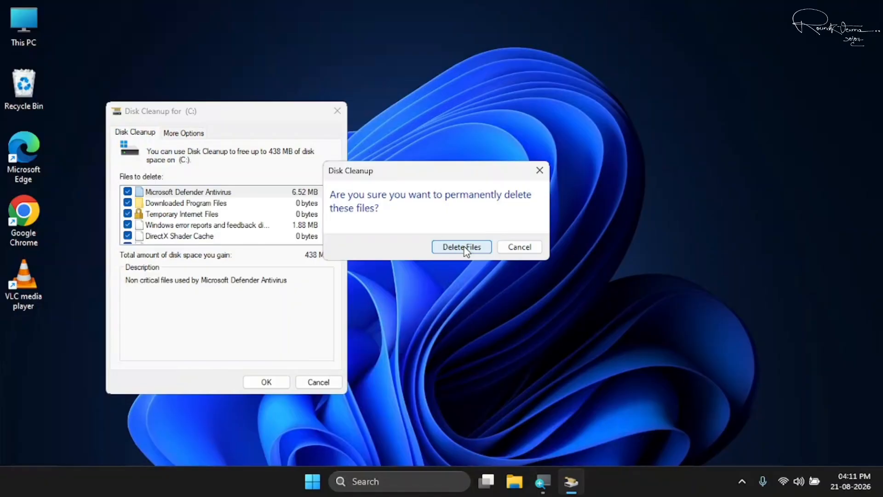
pyautogui.click(462, 247)
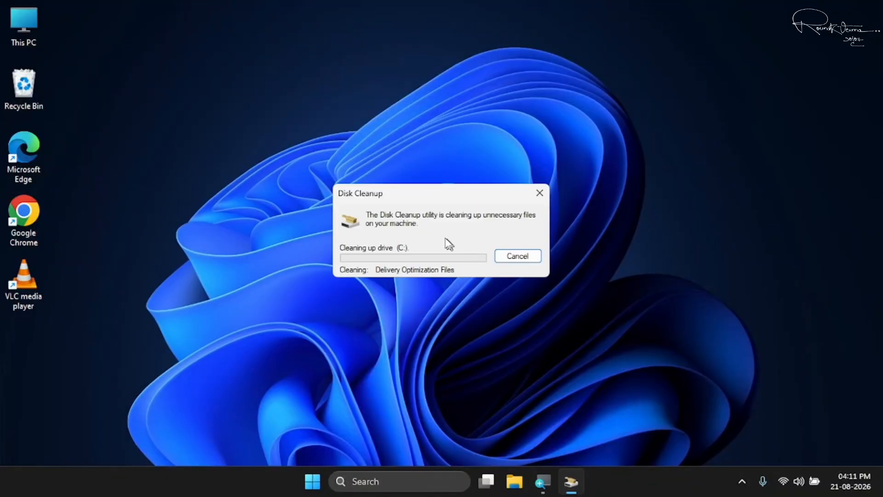